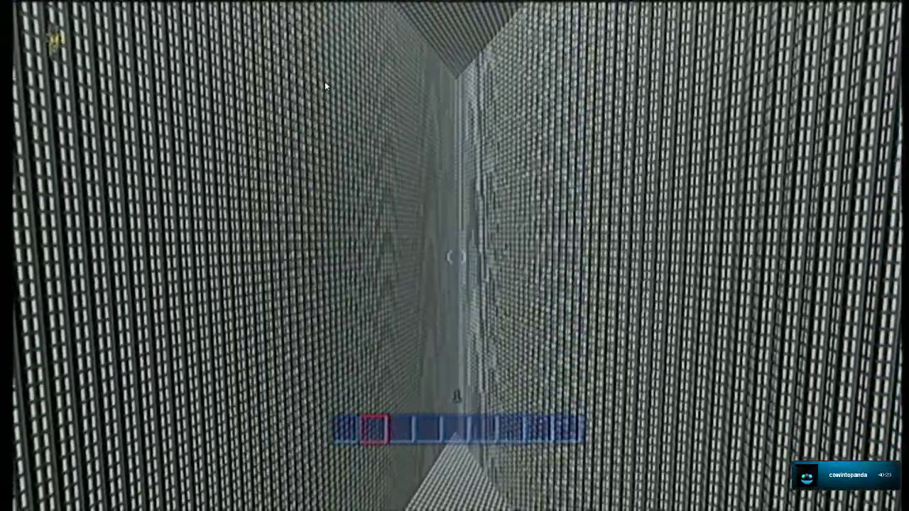
key(F5)
key(F5)
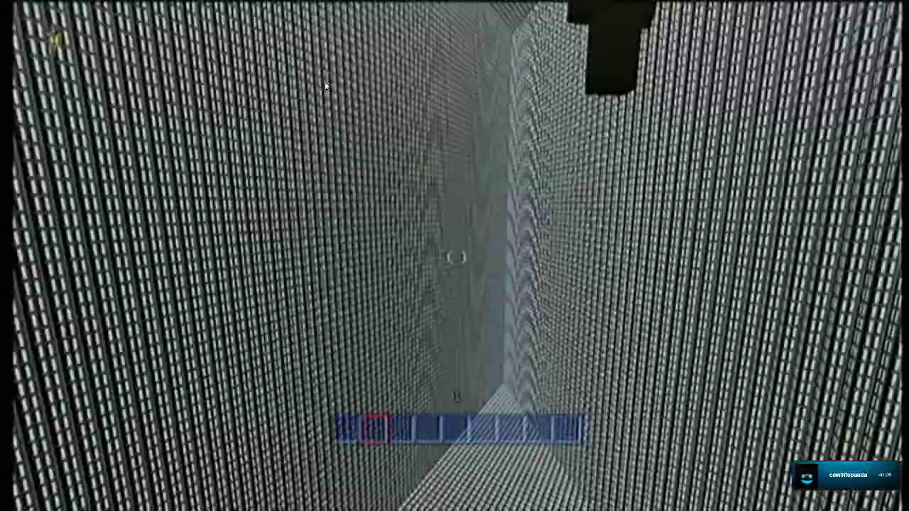